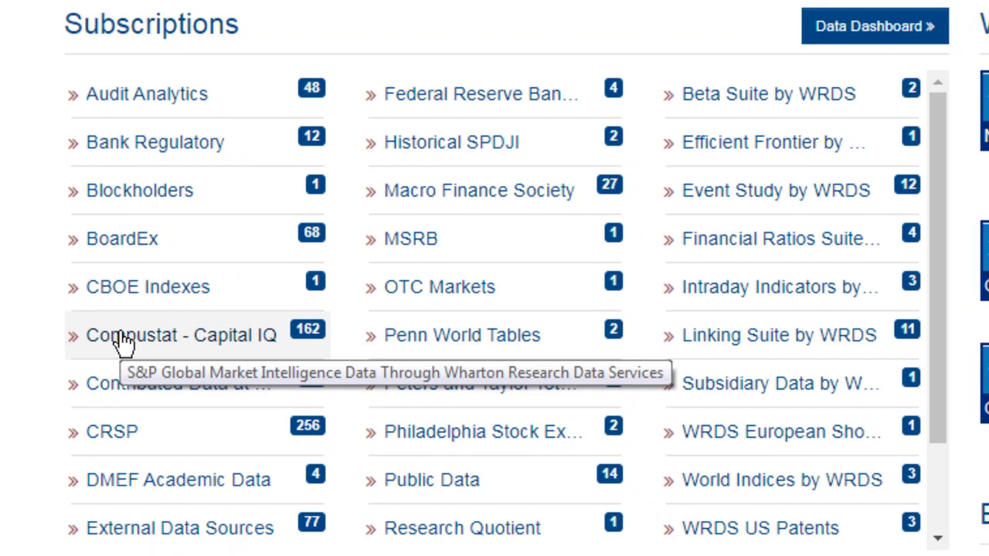
- Go from the Compustat - Capital IQ data page to the Execucomp dataset listing
left_click(123, 343)
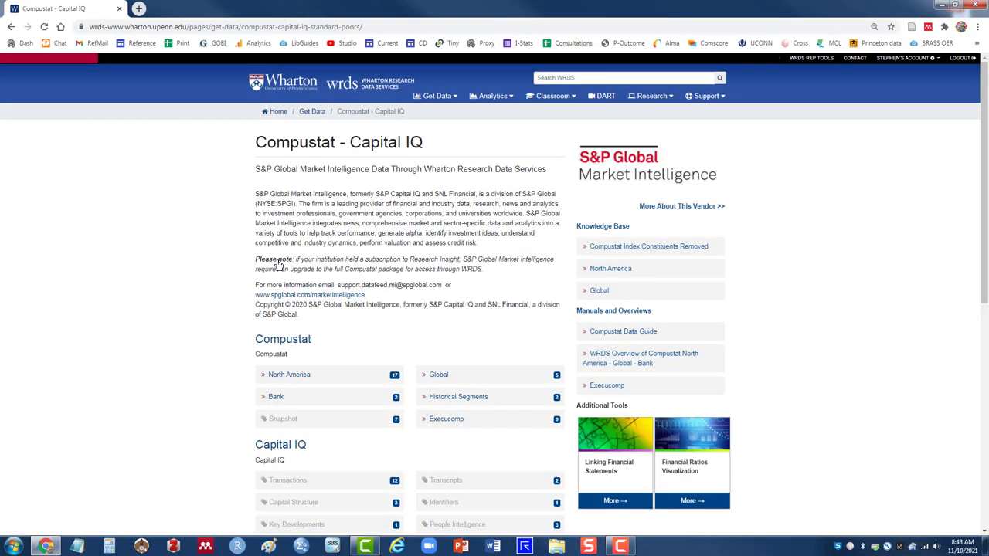
scroll(278, 264, "down", 2)
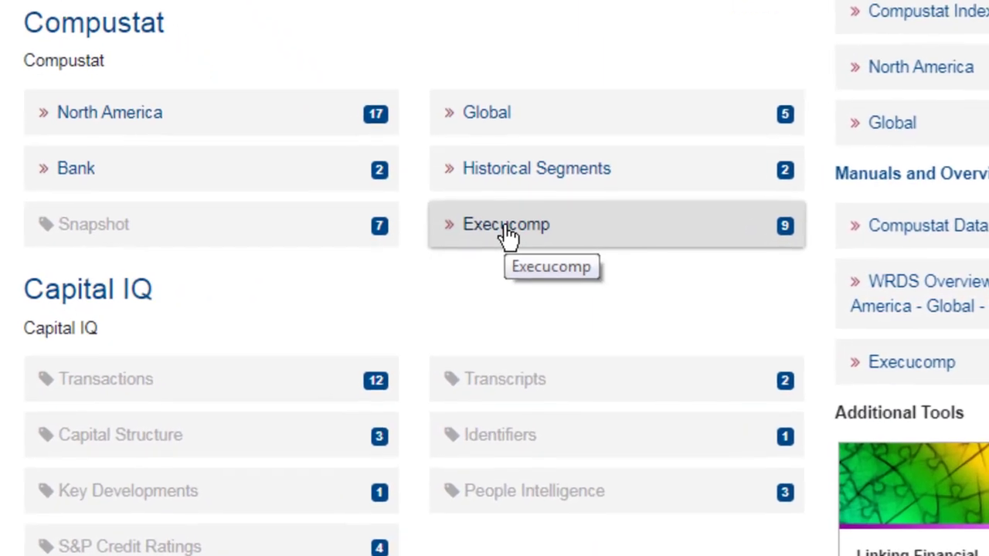
left_click(507, 231)
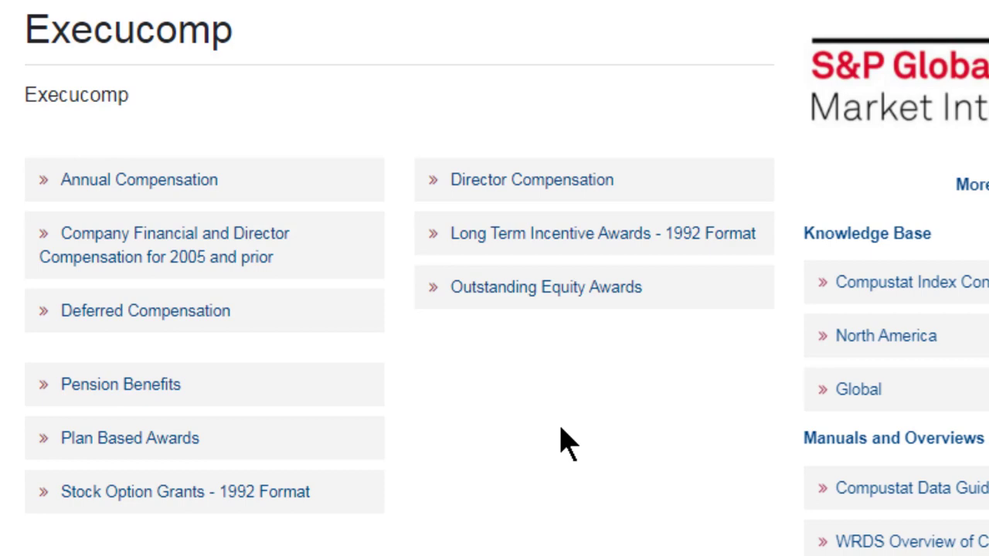
- Open the Annual Compensation form and set the date range to start in 2010, ending 2021
left_click(115, 188)
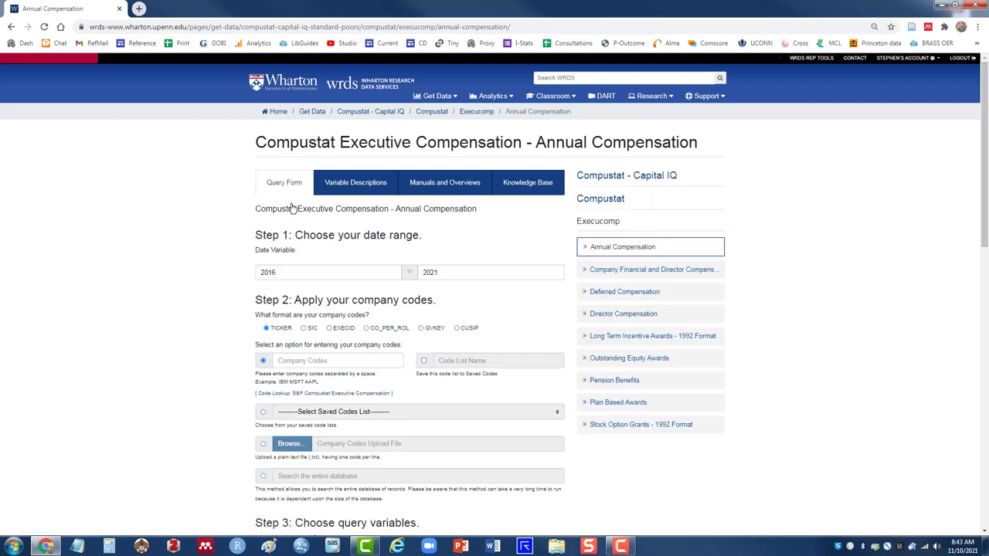
scroll(186, 199, "down", 3)
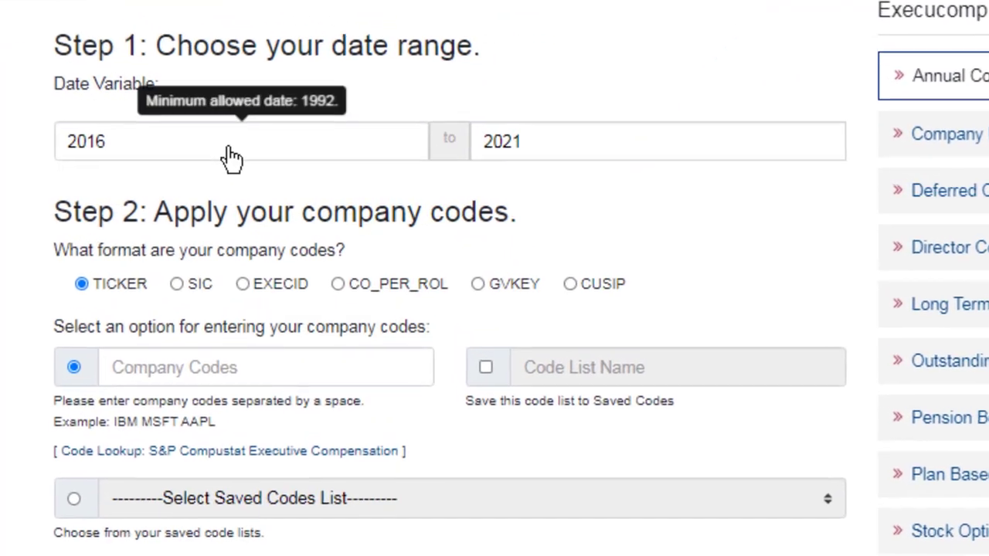
left_click(247, 152)
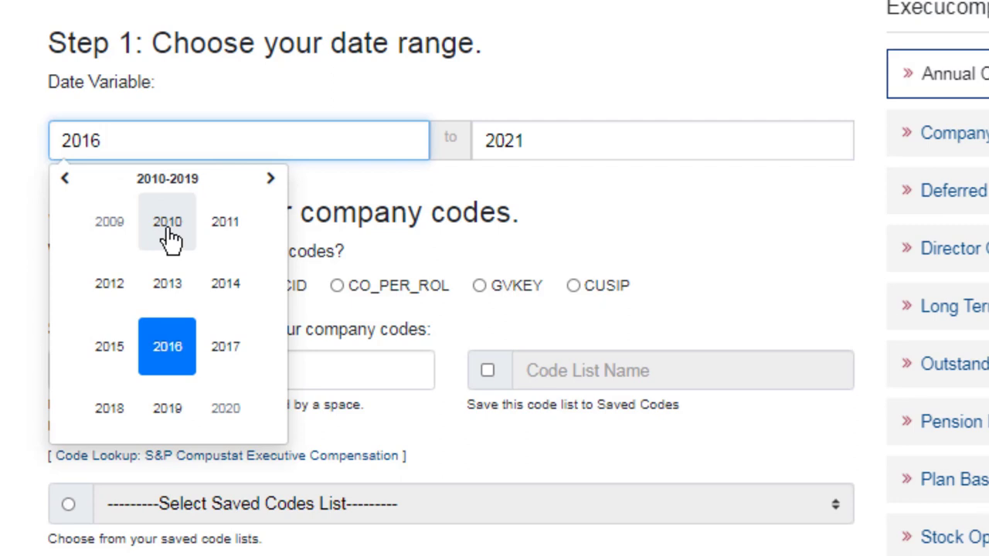
left_click(167, 232)
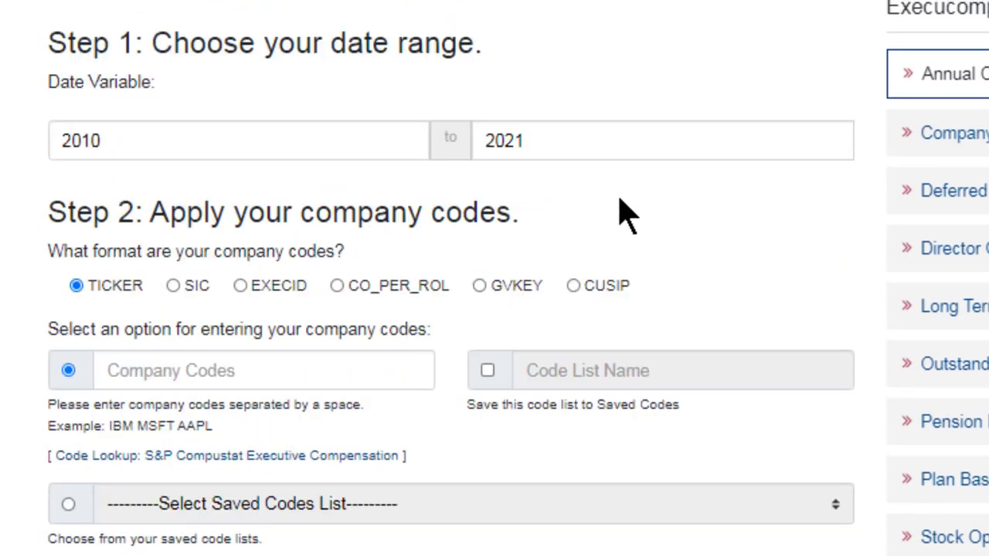
scroll(276, 312, "down", 2)
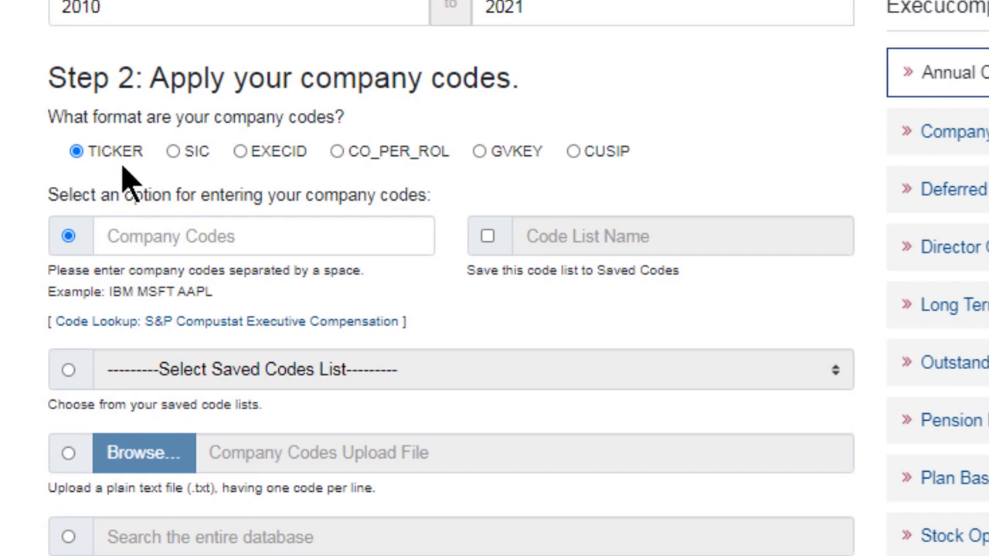
- Enter the tickers 'f gm' in the Company Codes box for Ford and GM
left_click(136, 236)
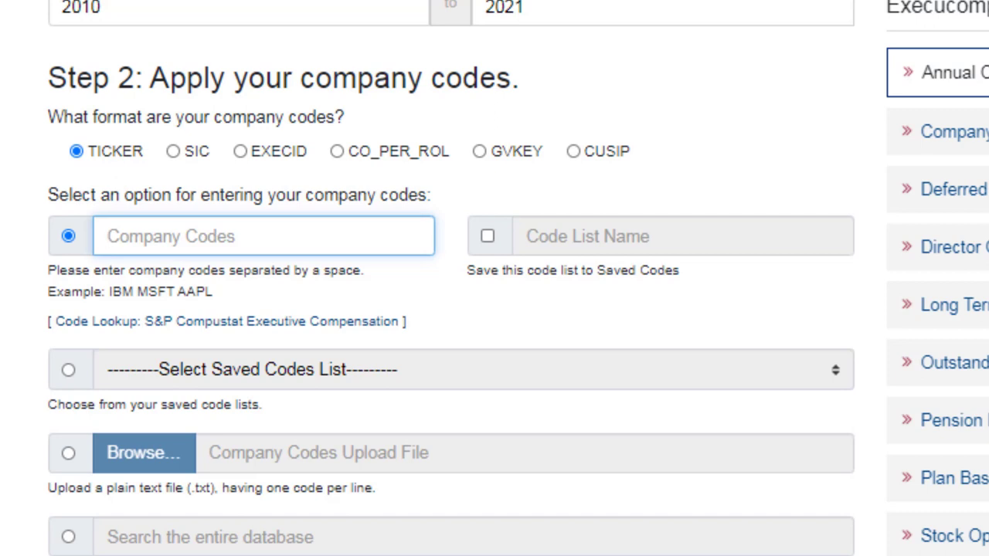
type("f")
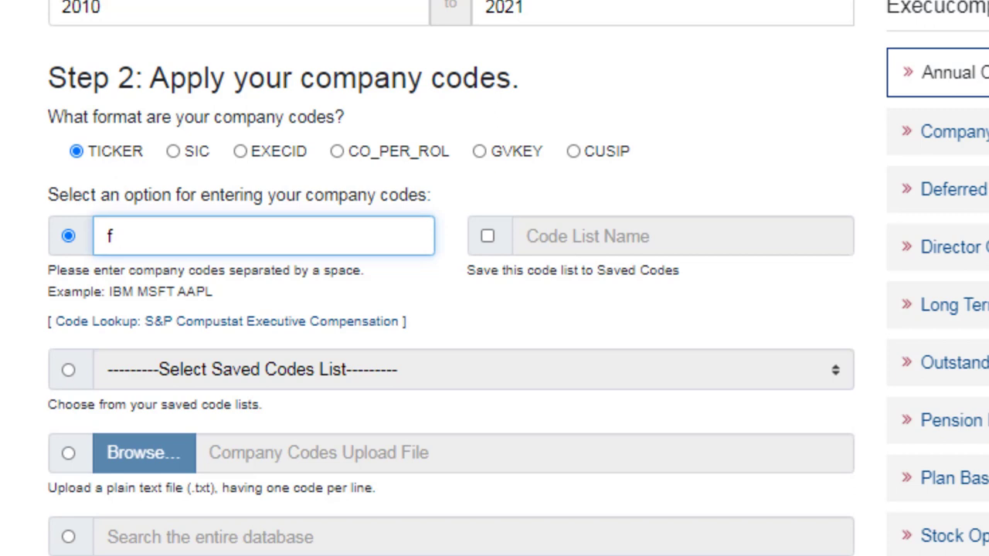
type("m")
key("Tab")
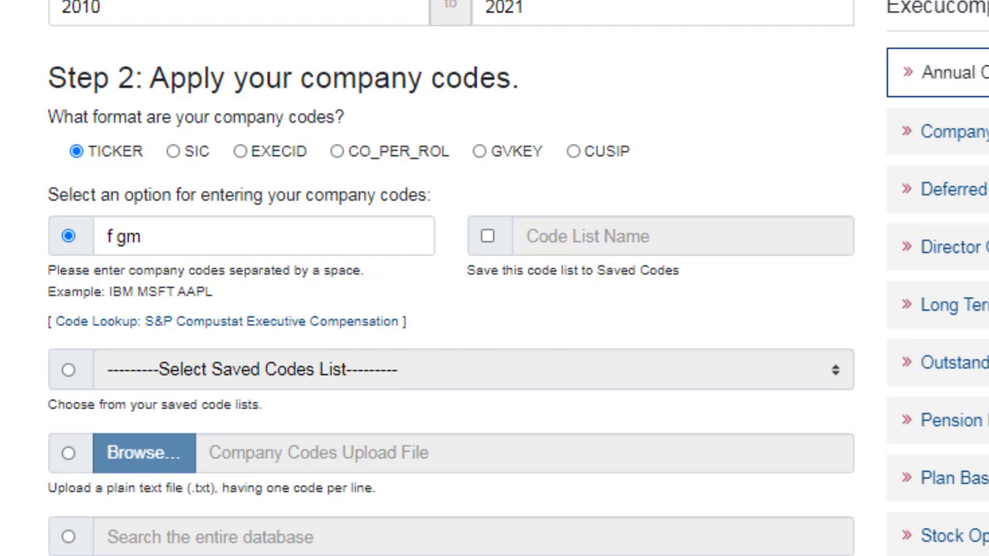
scroll(451, 278, "down", 5)
- Add EXEC_FULLNAME and TITLE from the Executive Information variables
scroll(451, 278, "down", 2)
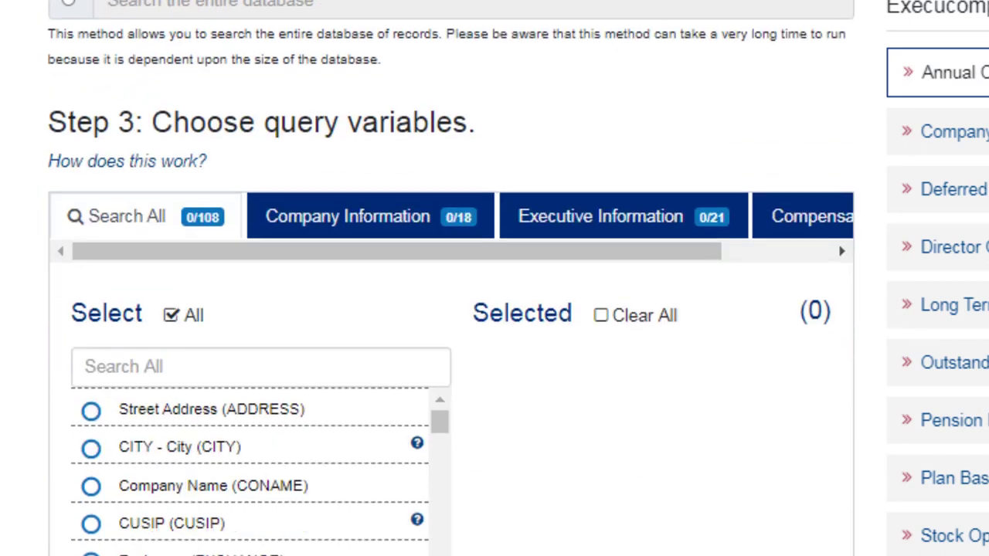
left_click(566, 226)
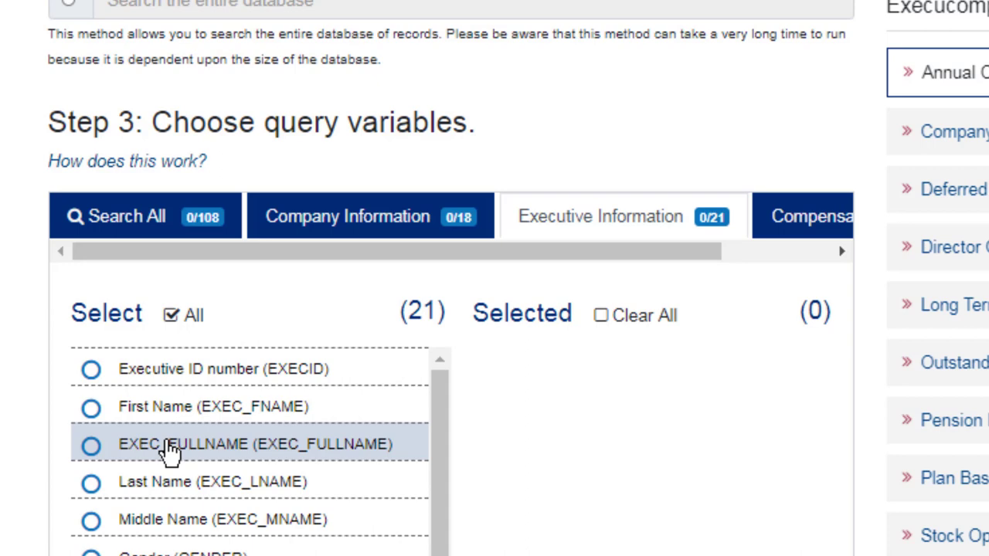
left_click(170, 452)
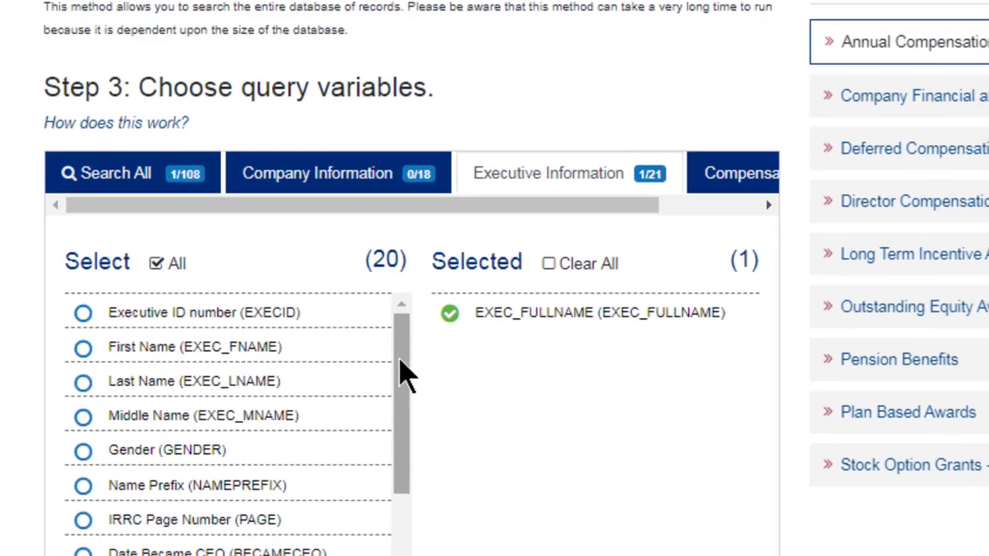
scroll(445, 420, "down", 5)
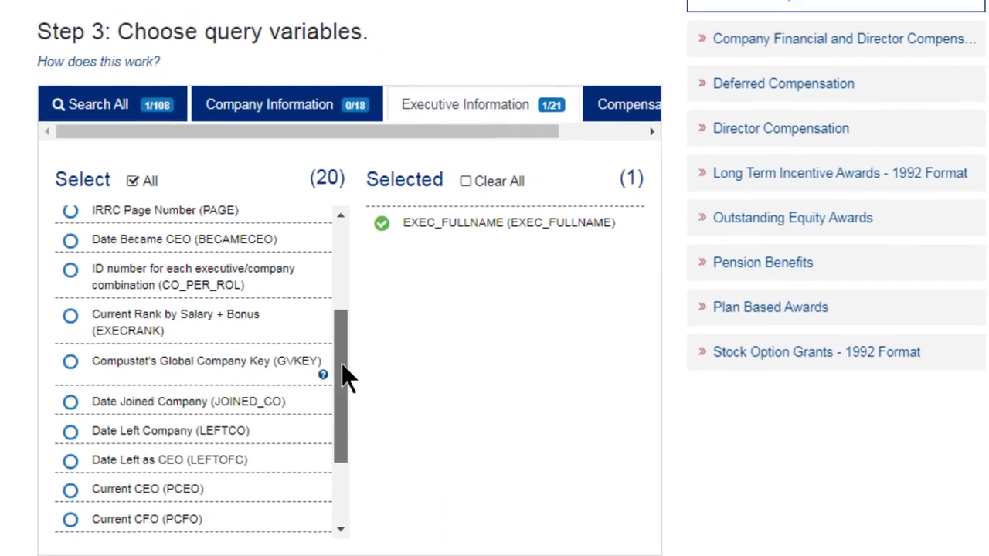
left_click_drag(344, 398, 338, 463)
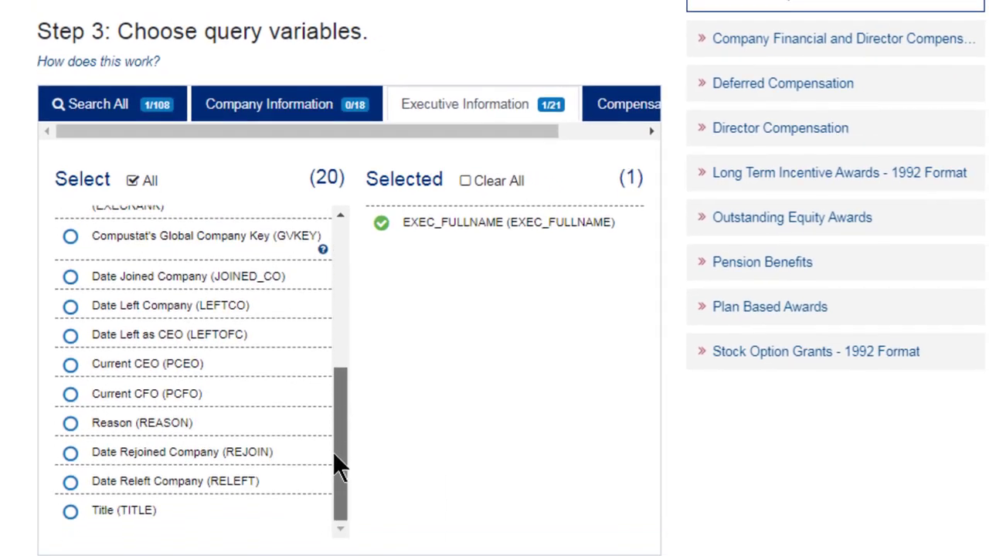
left_click(171, 511)
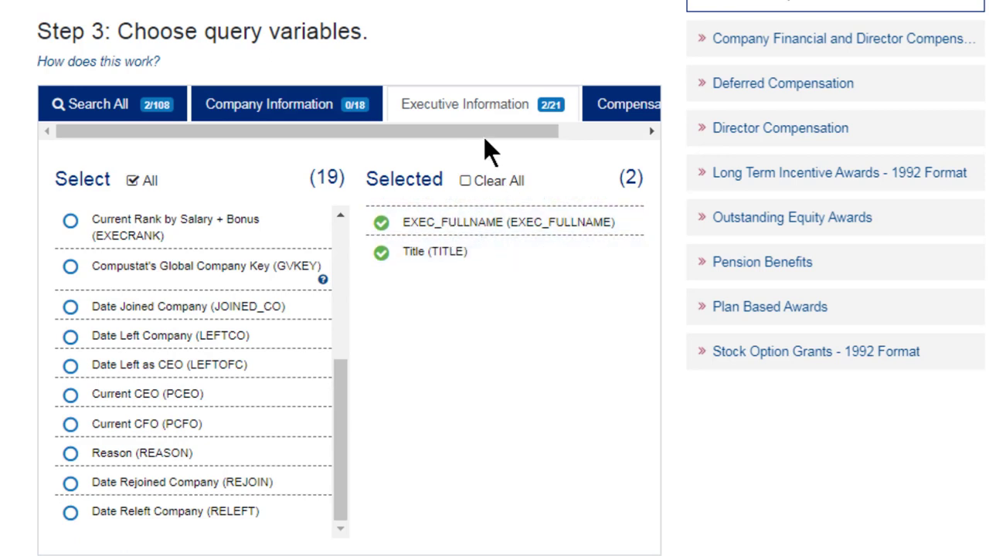
- Add TDC1 total compensation from the Compensation Data variables
left_click_drag(484, 130, 607, 134)
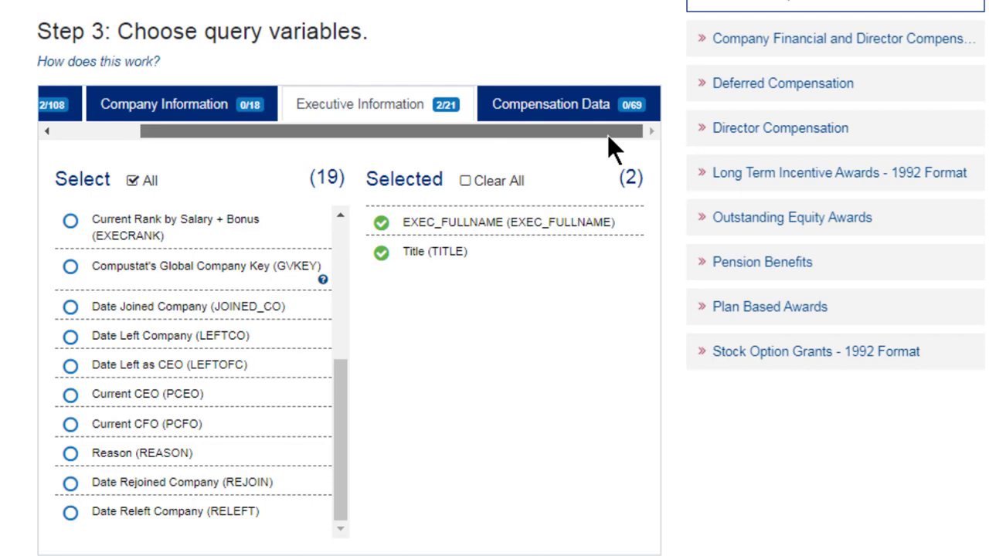
left_click(569, 108)
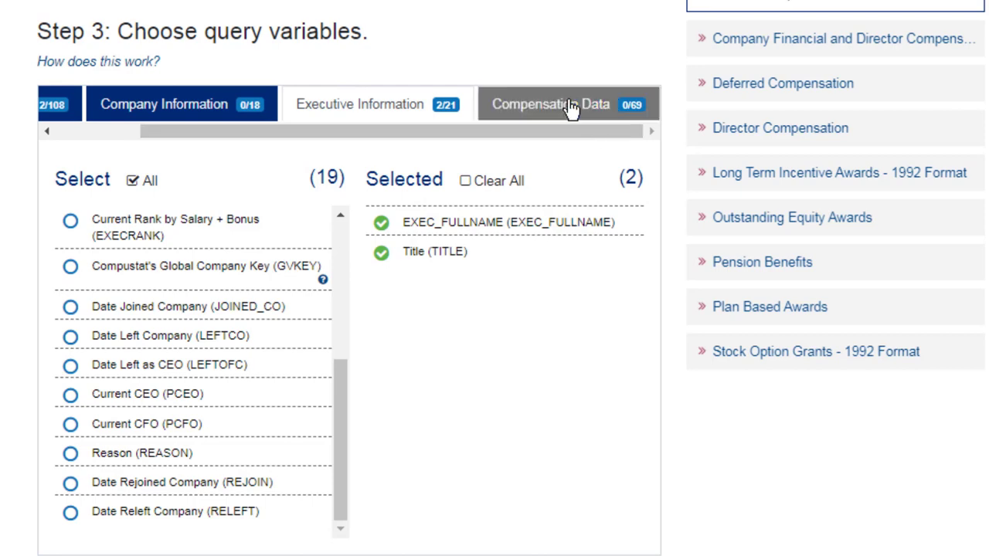
left_click(569, 108)
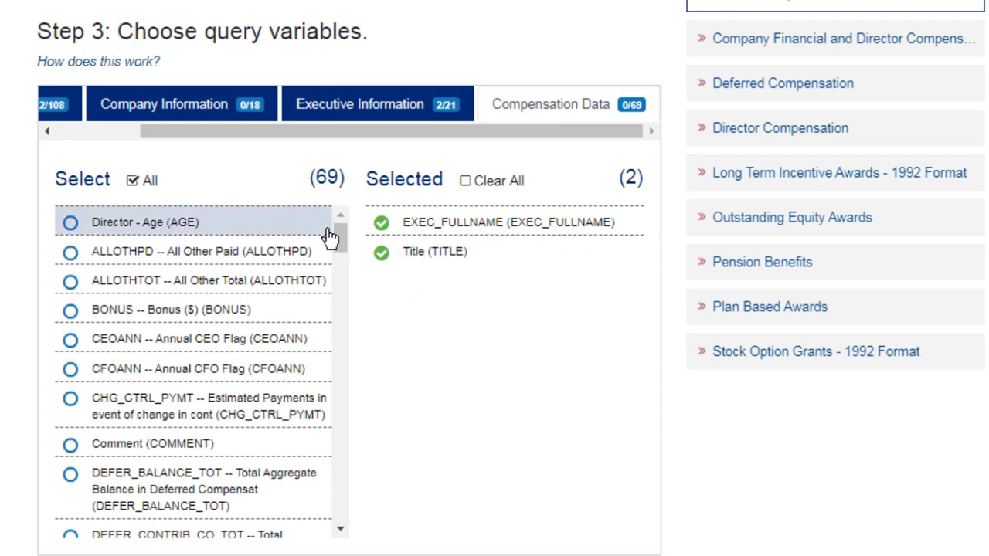
left_click_drag(340, 230, 356, 455)
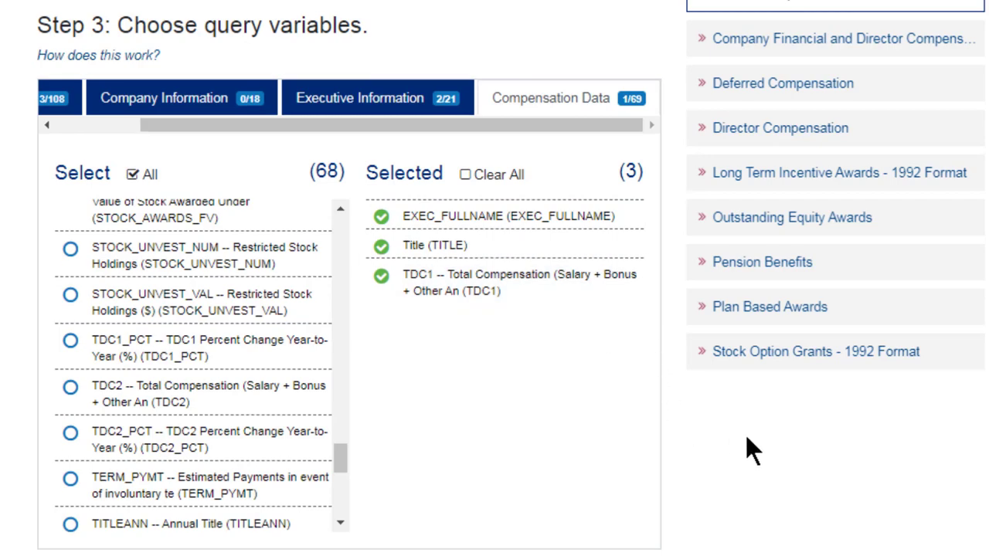
- Choose HTML table (*.htm) output and submit the comp_execucomp query
scroll(746, 437, "down", 7)
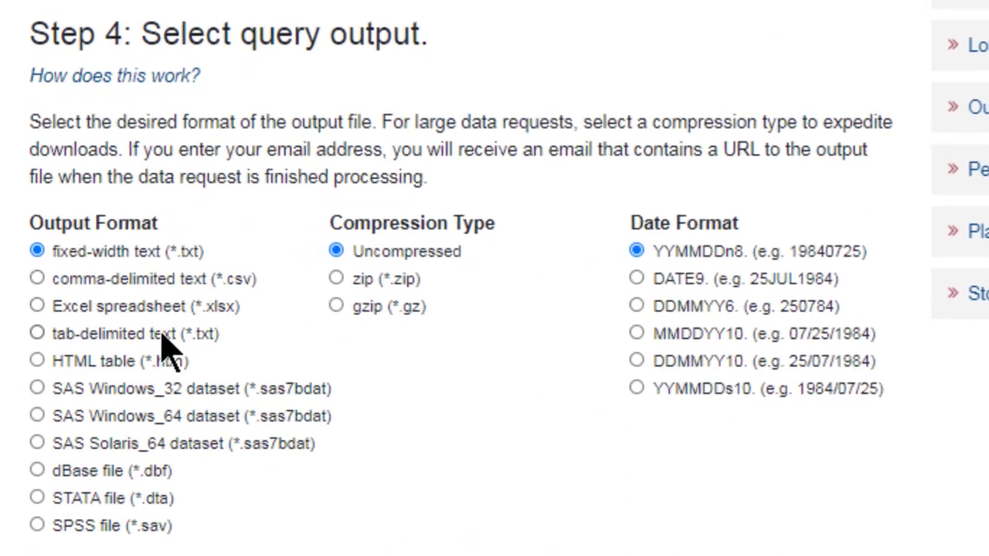
left_click(68, 364)
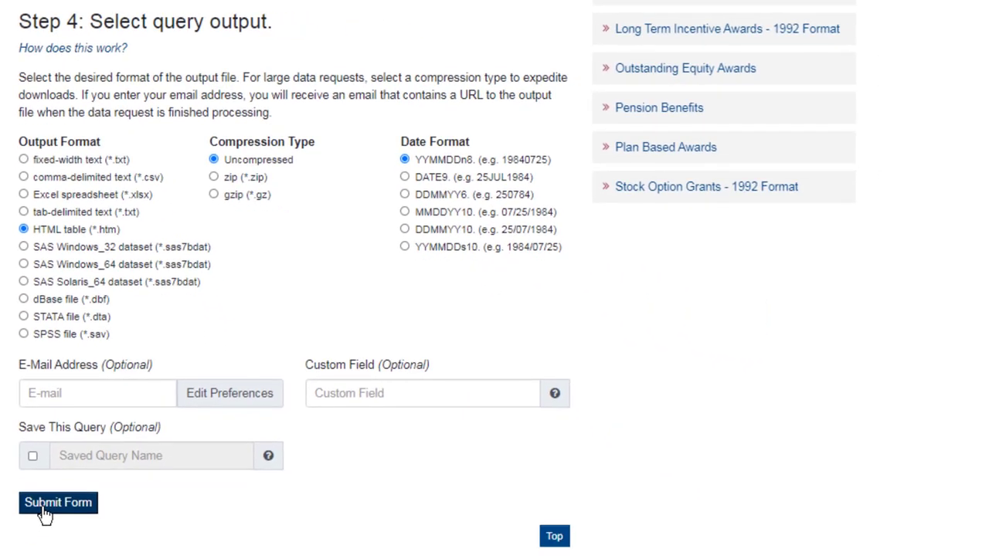
left_click(45, 510)
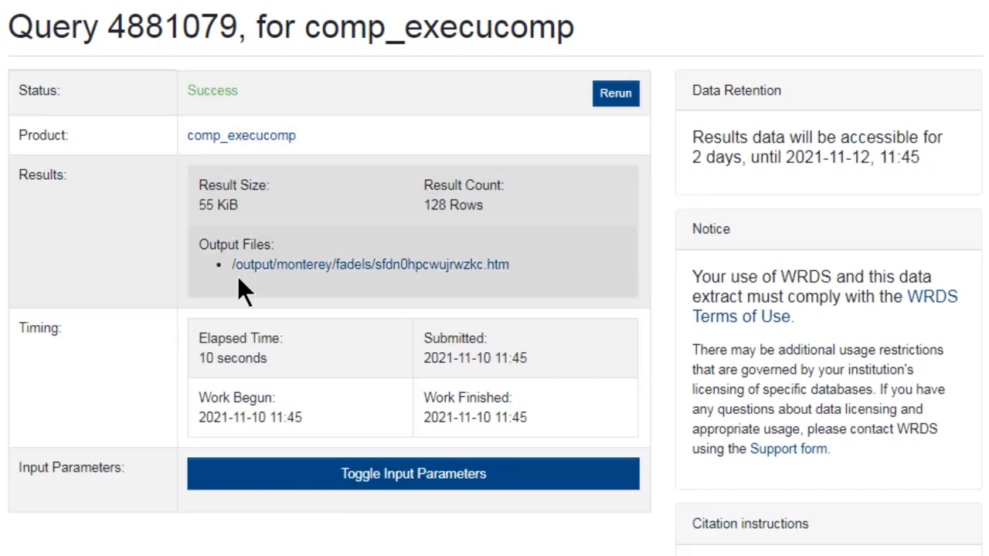
- Open the .htm results and scroll past Ford's rows down to GM's executives
left_click(301, 271)
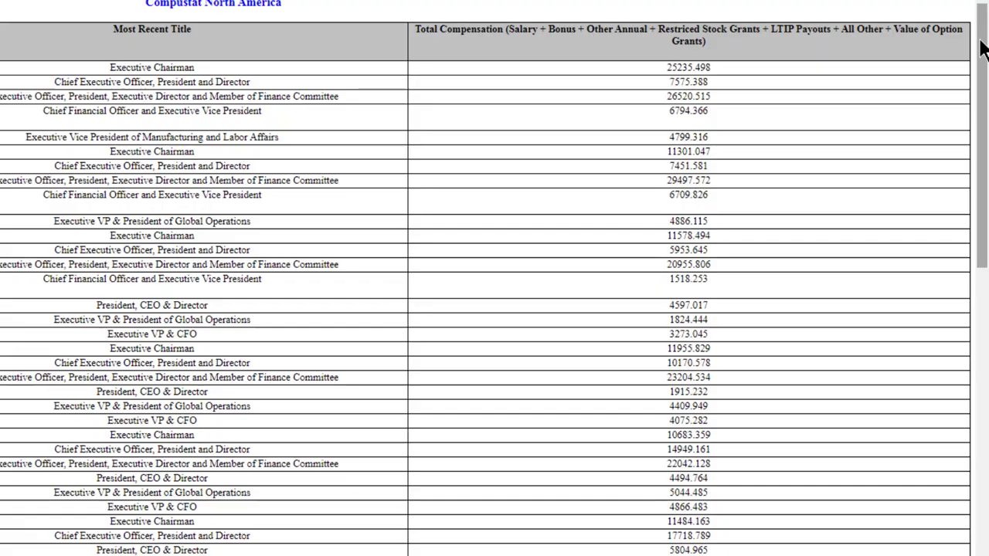
scroll(494, 293, "down", 5)
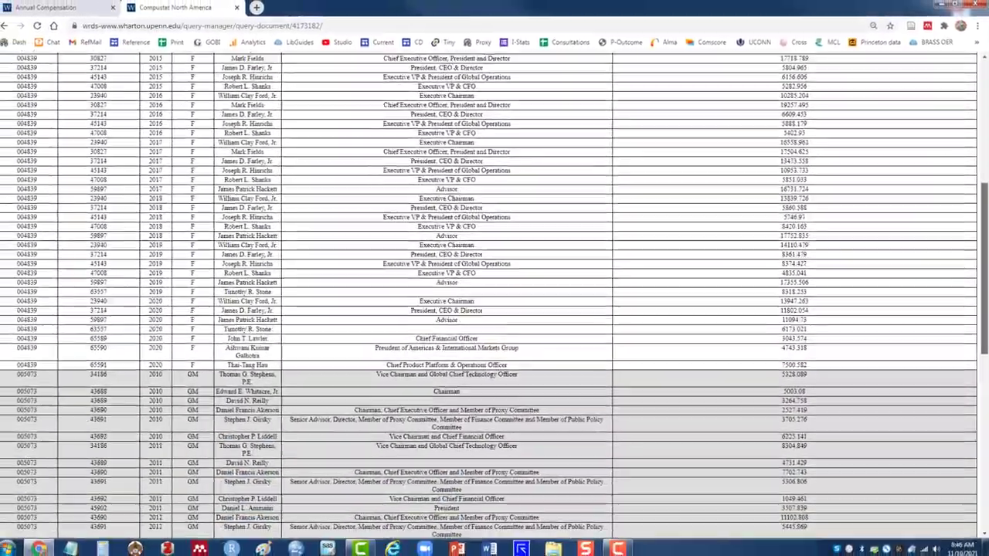
scroll(422, 255, "down", 5)
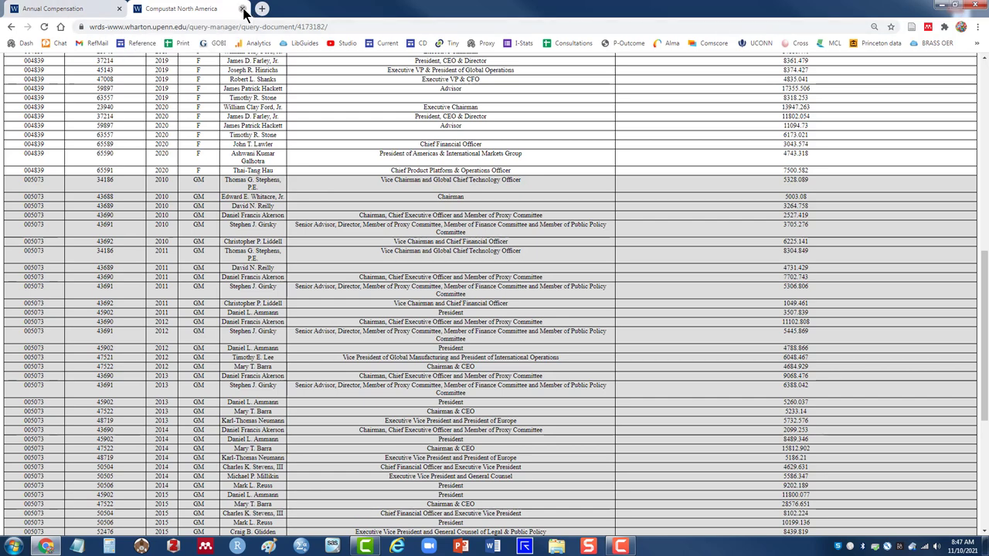
- Close the results tab and add BONUS and SALARY to the query variables
left_click(243, 9)
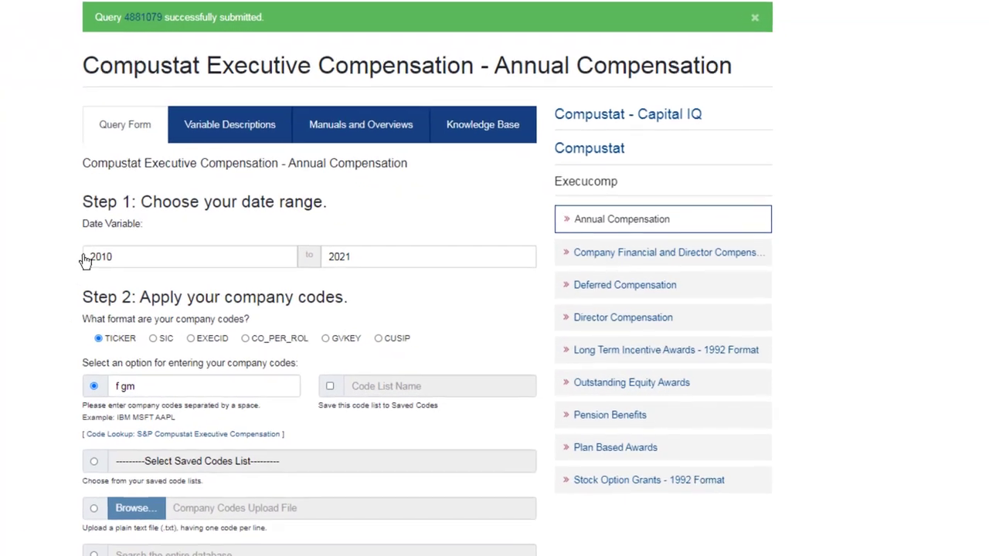
scroll(13, 255, "down", 3)
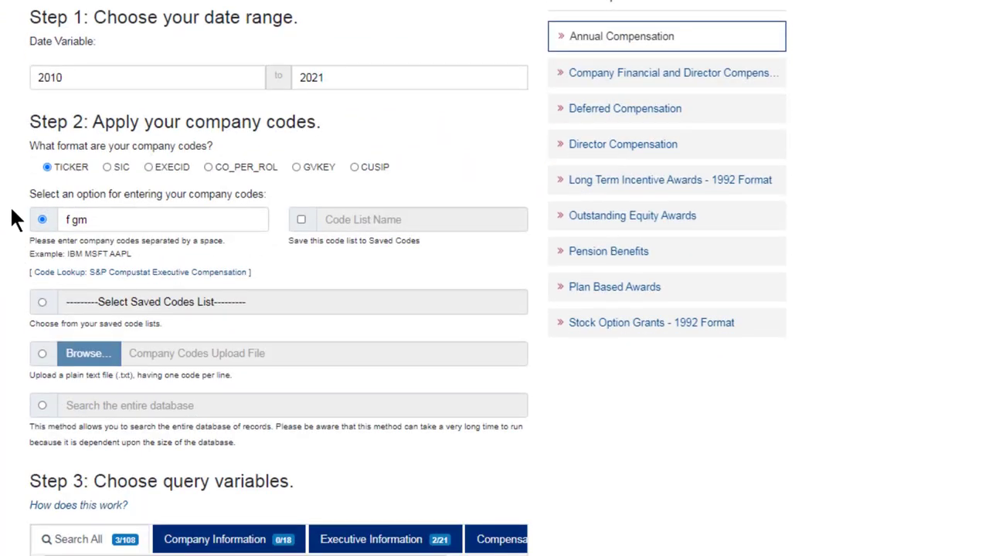
scroll(10, 206, "down", 3)
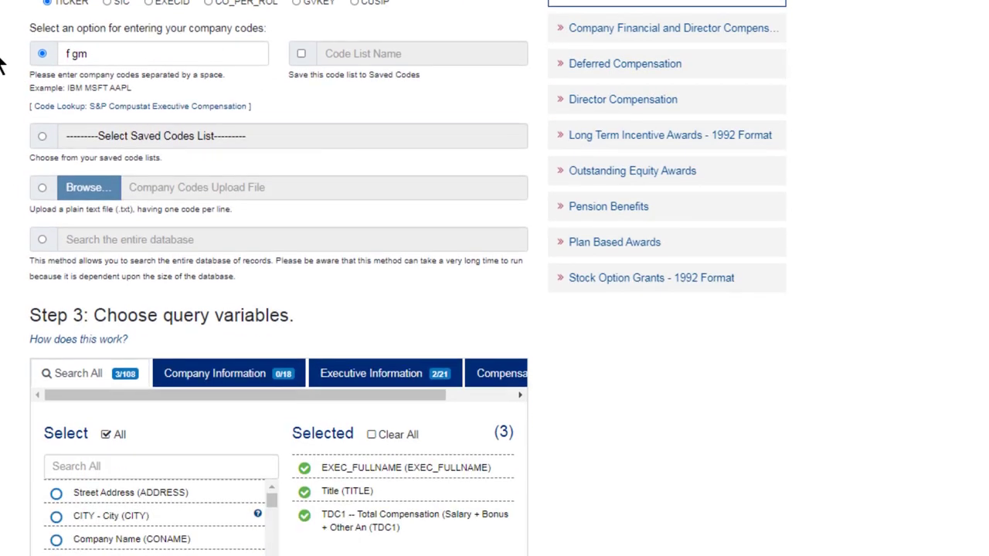
scroll(2, 66, "down", 3)
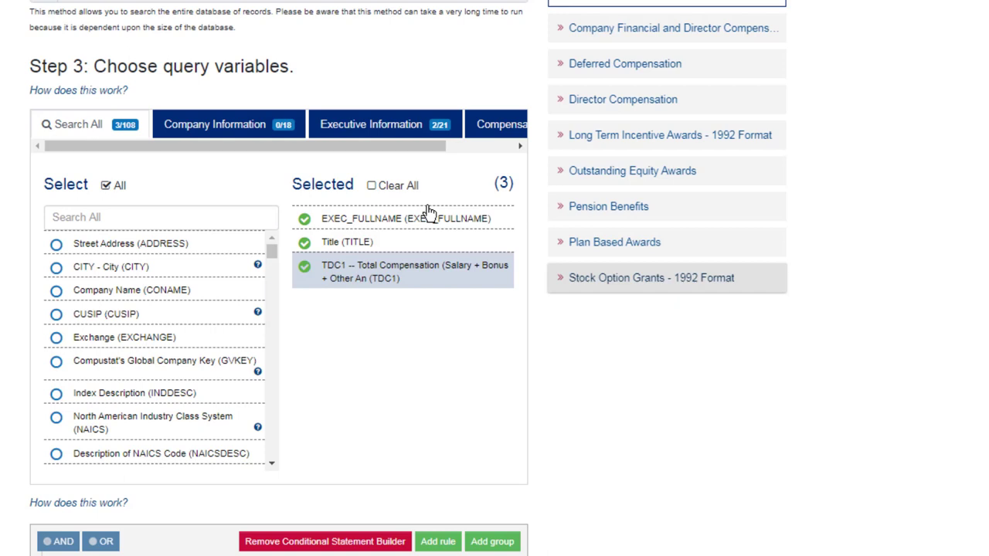
left_click_drag(362, 145, 449, 143)
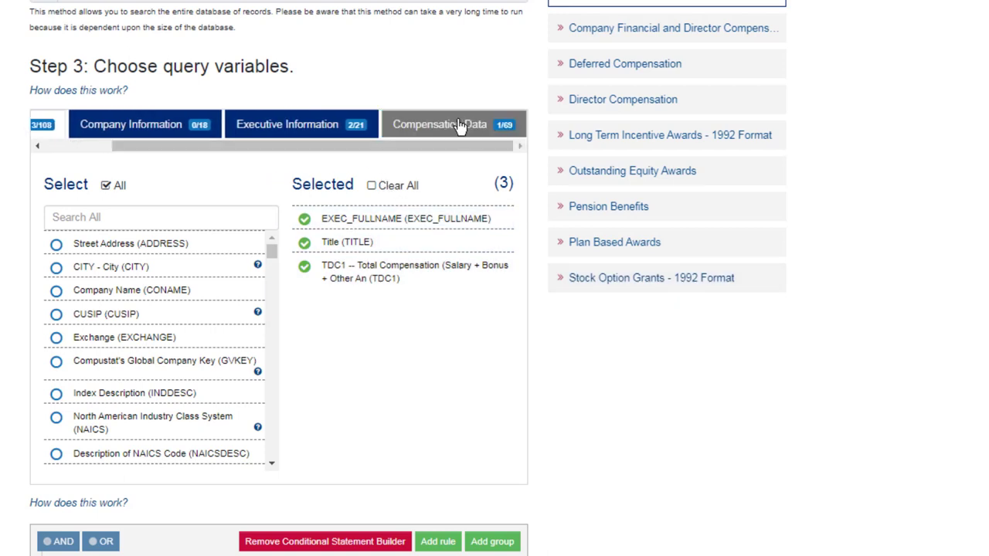
left_click(456, 125)
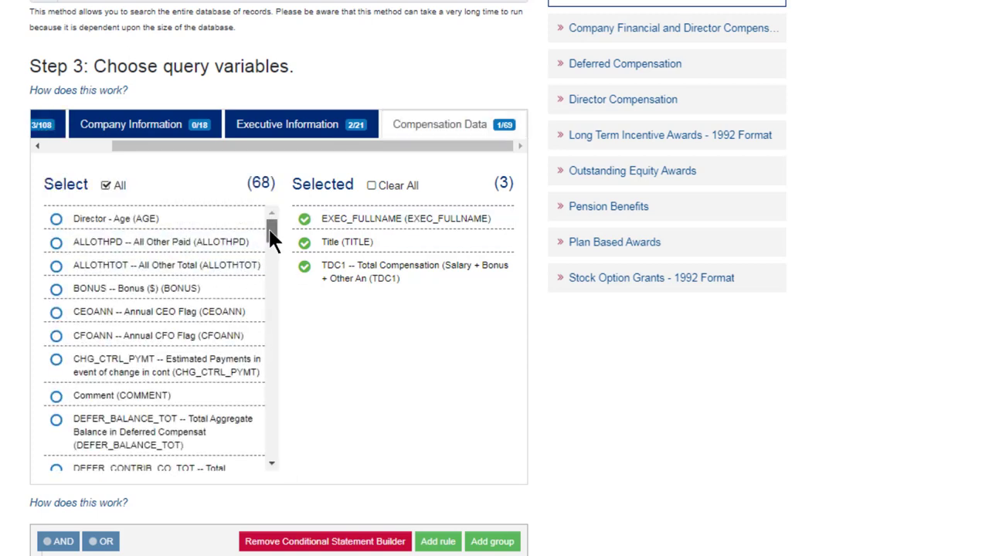
left_click(157, 291)
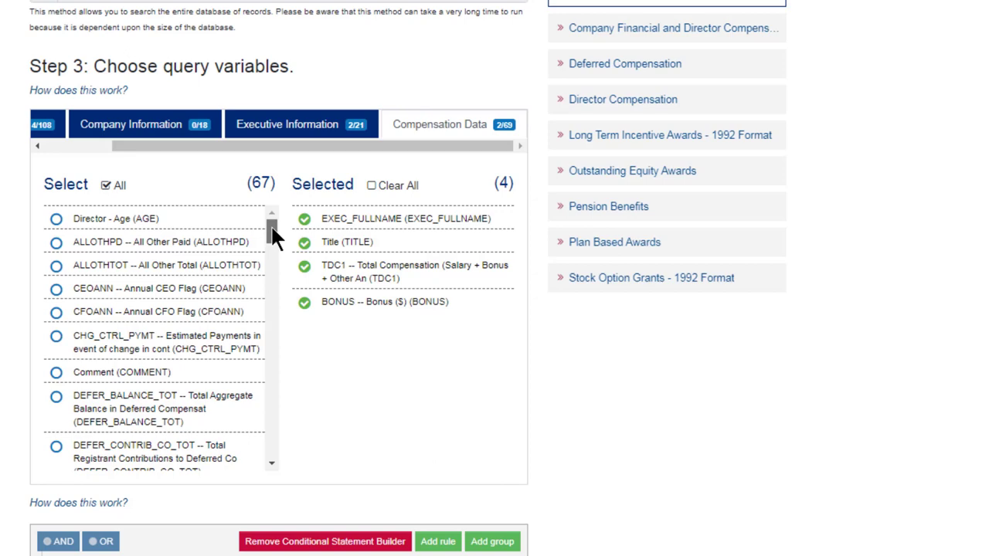
left_click_drag(271, 224, 283, 365)
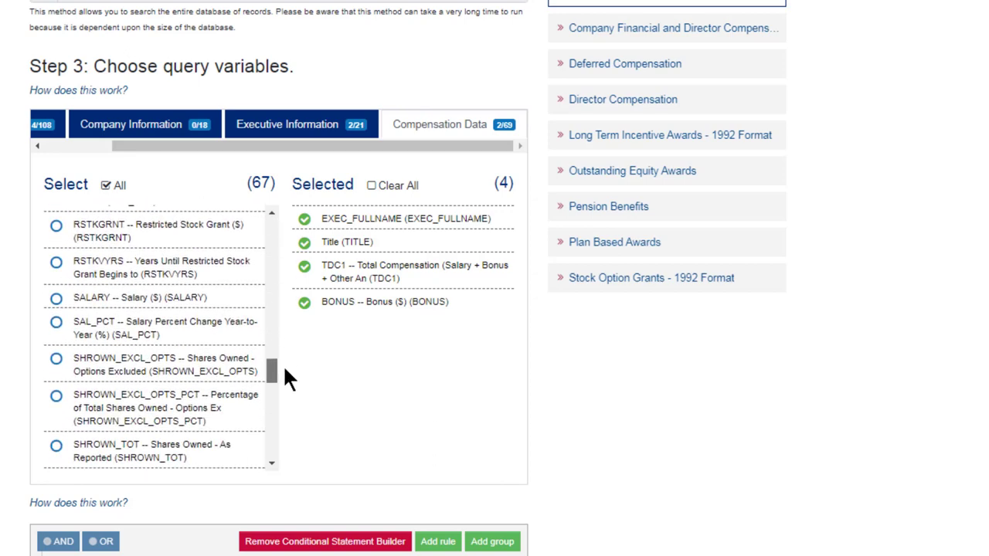
left_click(227, 307)
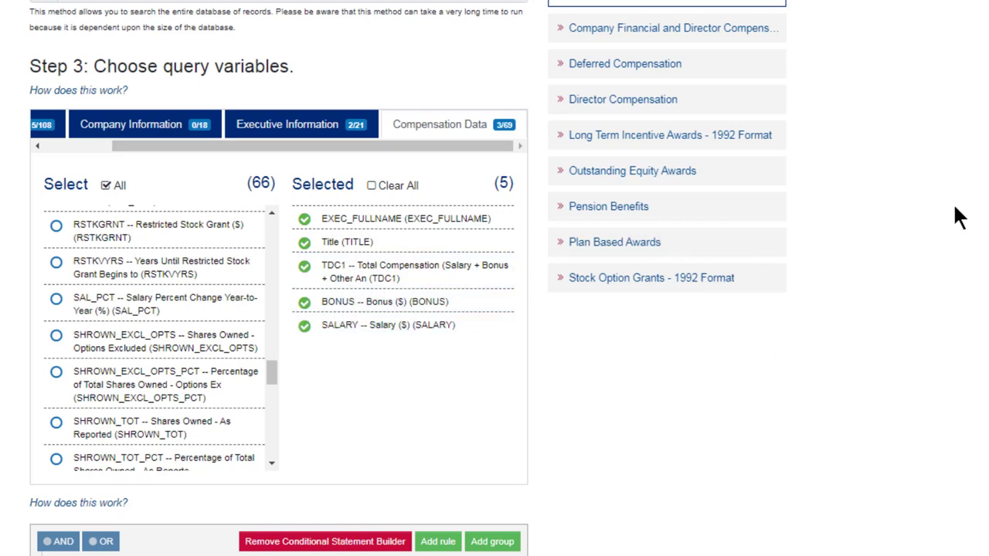
- Submit the updated query with HTML table output
scroll(958, 218, "down", 4)
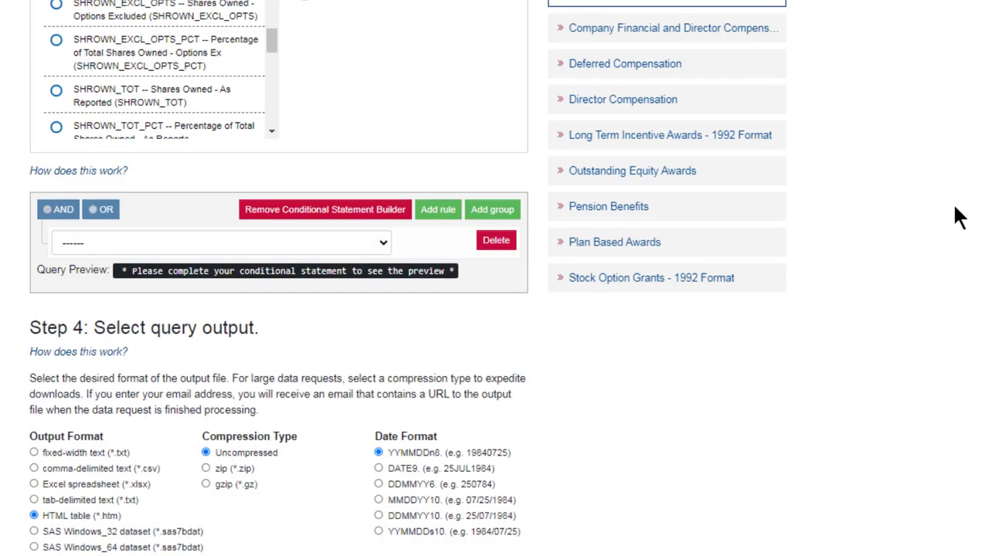
scroll(958, 218, "down", 5)
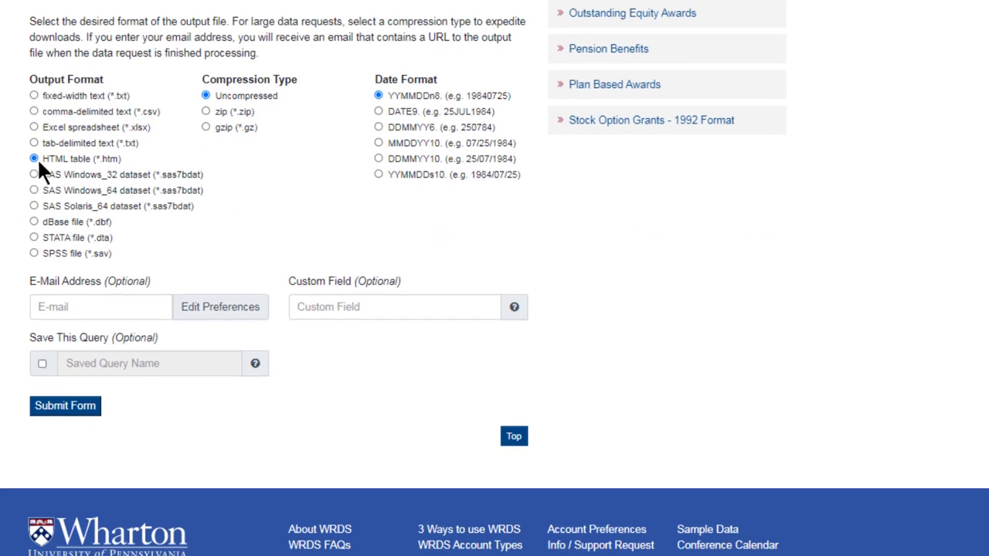
left_click(68, 410)
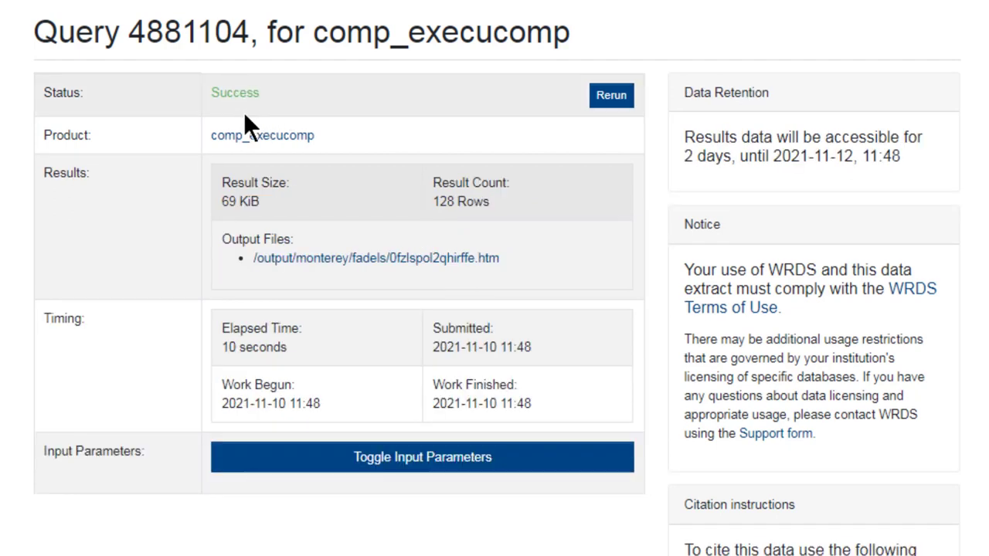
left_click(322, 260)
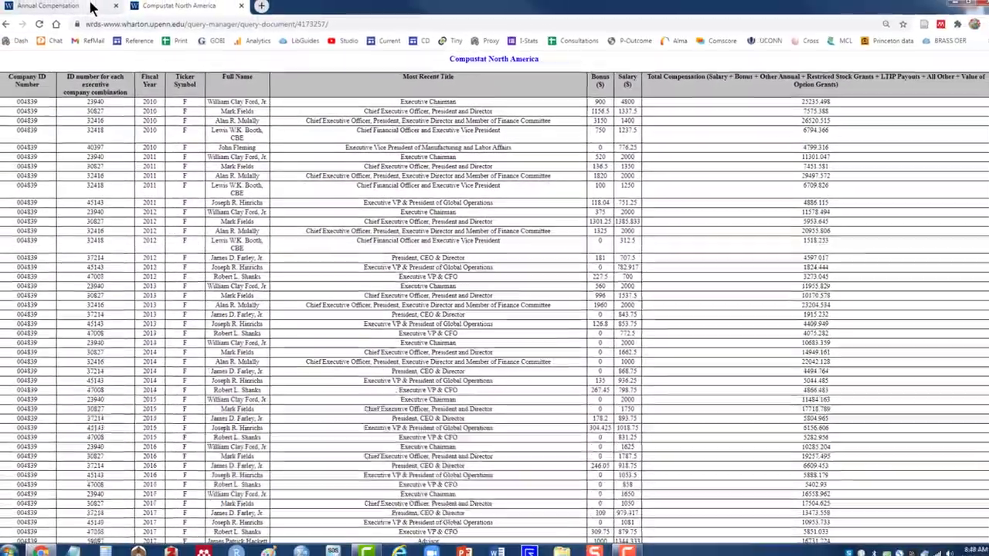
- Return to the Annual Compensation form, still set to 2010–2021 and tickers f and gm
left_click(93, 8)
scroll(340, 271, "down", 3)
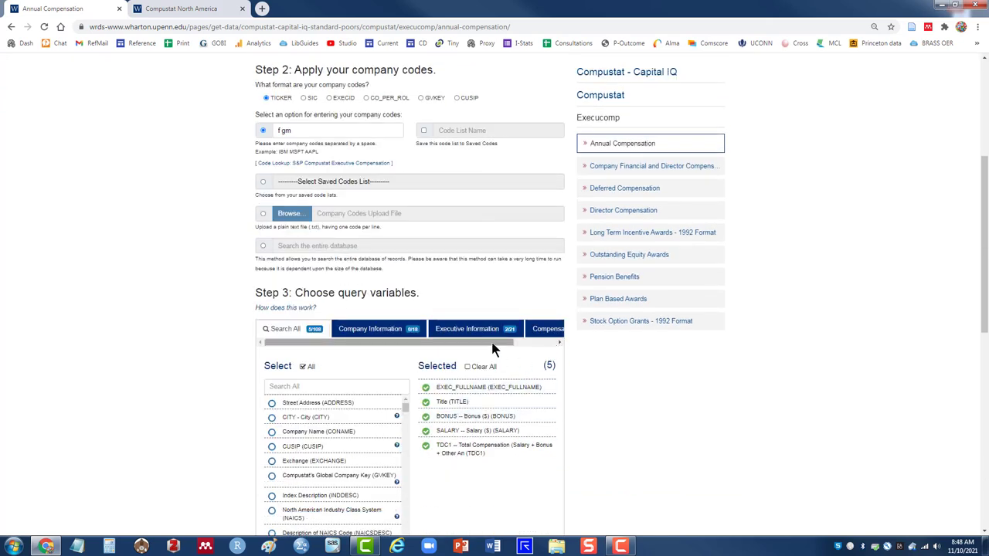
left_click_drag(495, 345, 545, 347)
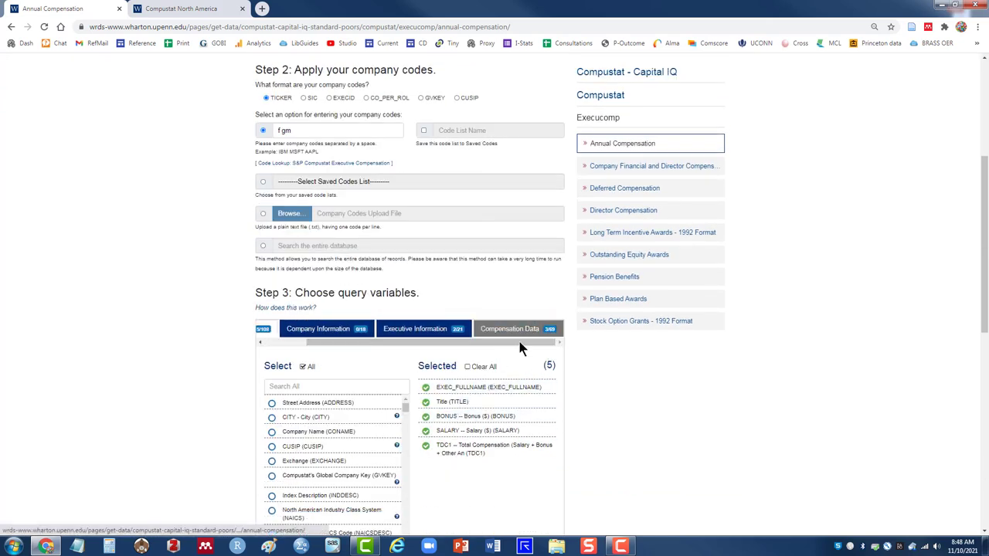
scroll(515, 340, "up", 3)
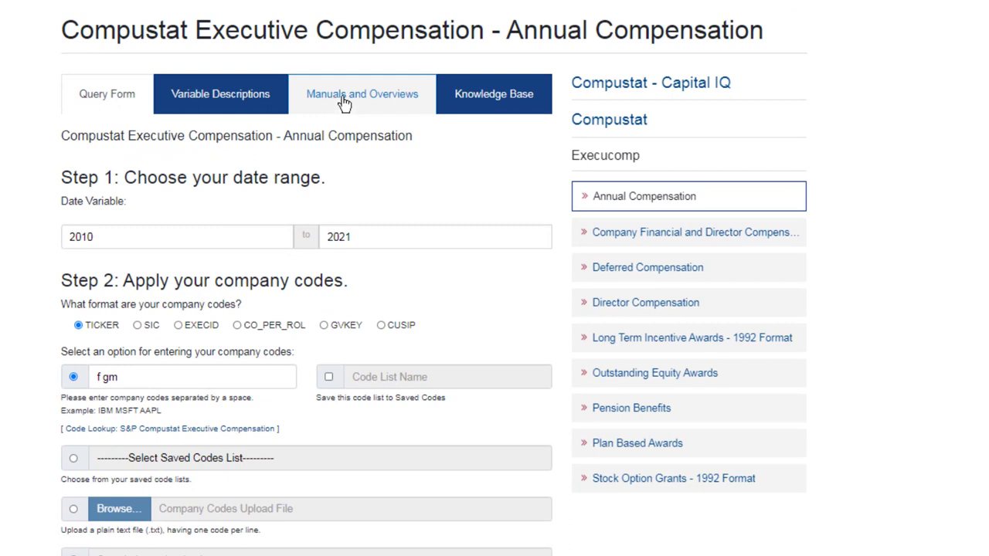
- Open Manuals and Overviews, then the full list of Execucomp resources
left_click(343, 103)
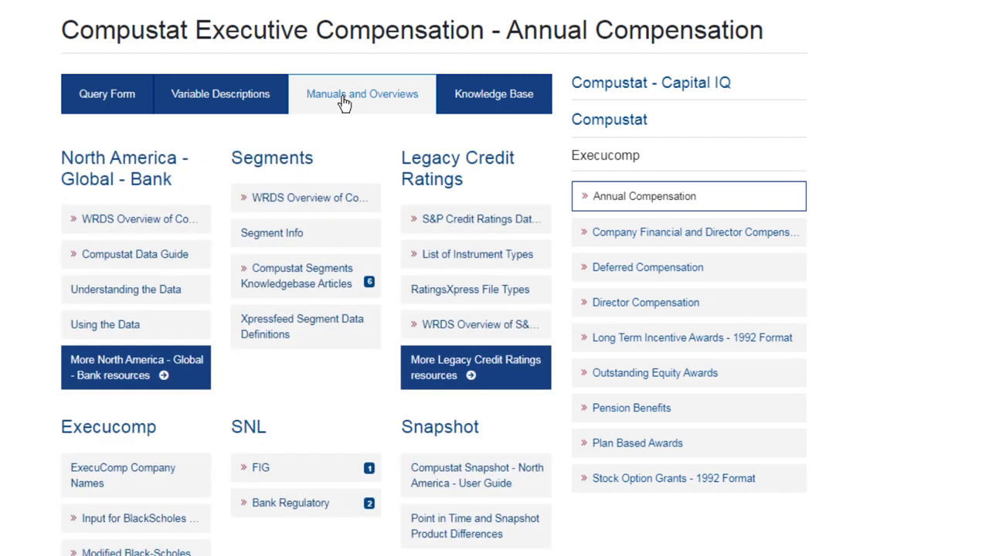
scroll(343, 103, "down", 4)
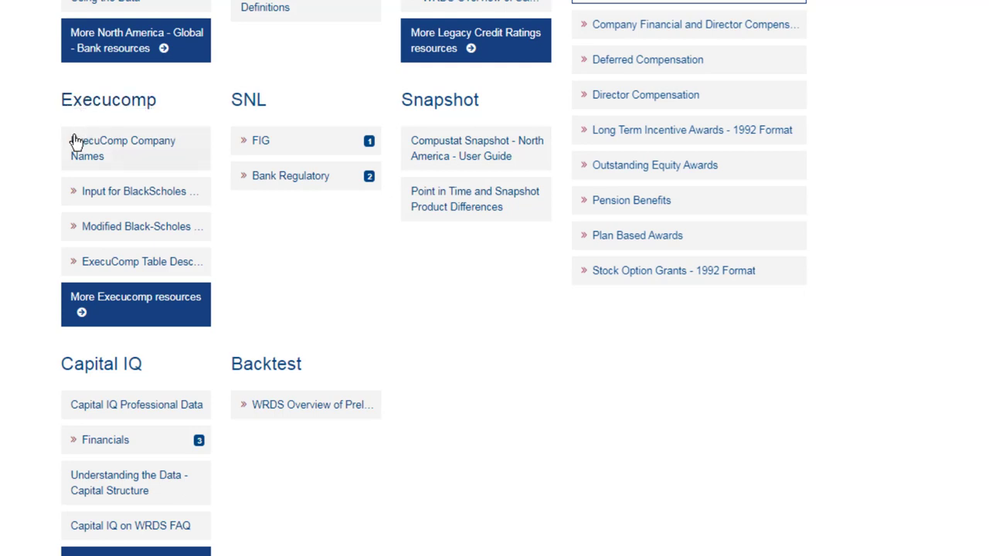
left_click(140, 319)
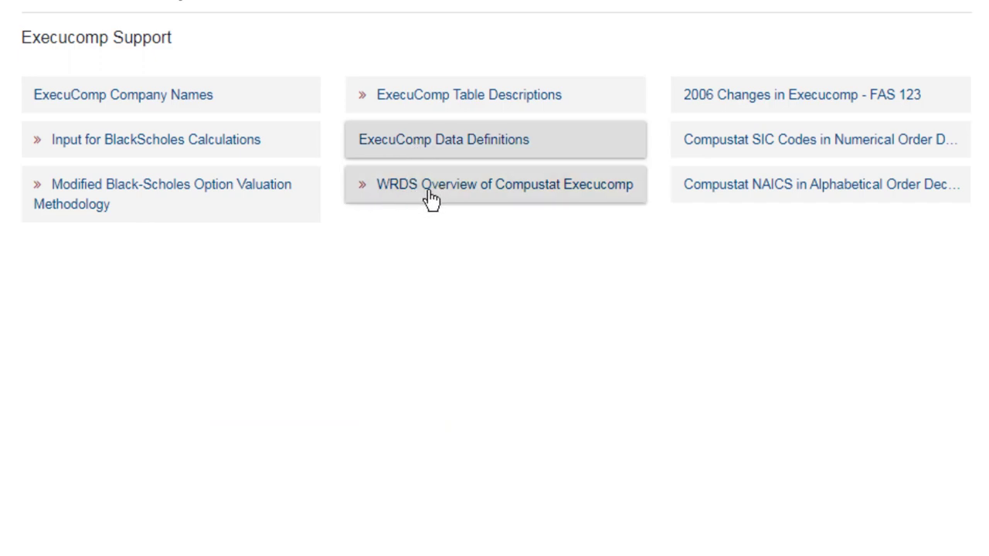
mouse_move(459, 203)
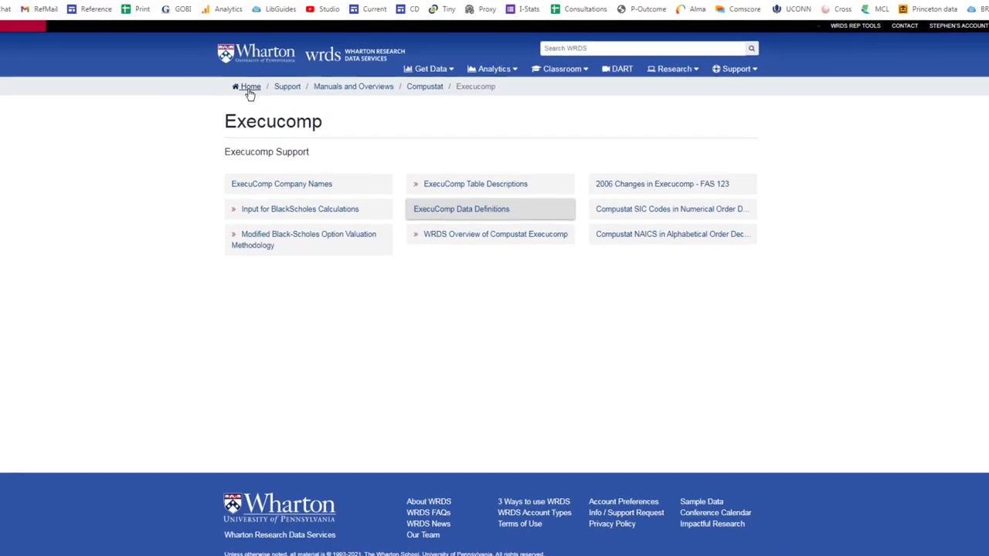
- Return to the WRDS home page
left_click(248, 89)
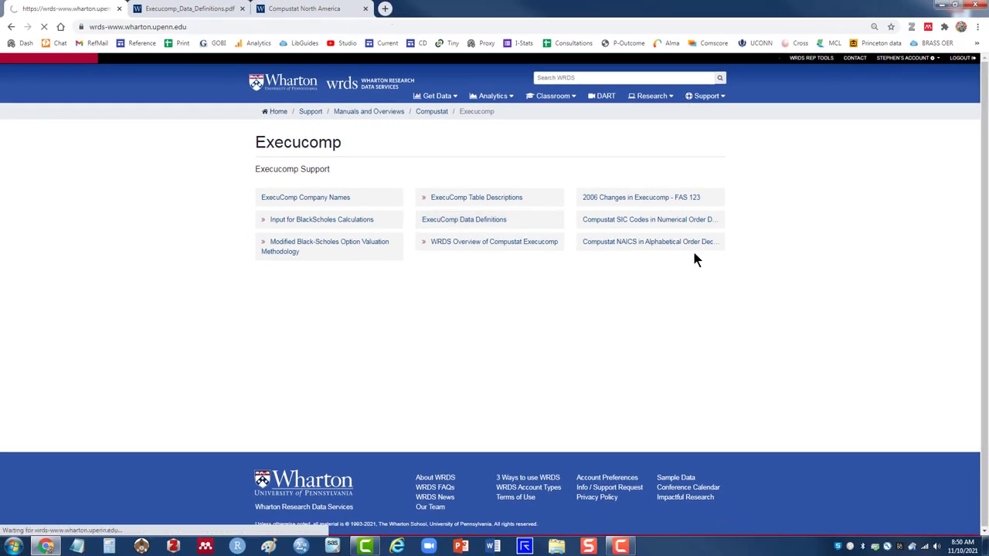